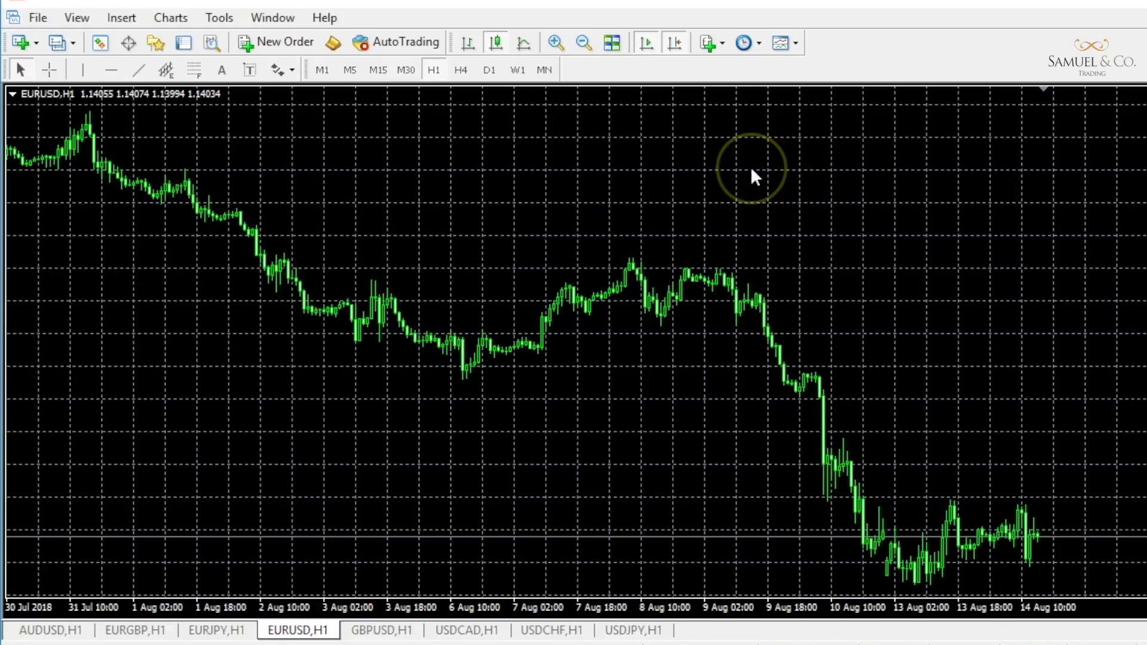
# Step: Open the Properties dialog of the EURUSD H1 chart from its context menu
pyautogui.rightClick(693, 193)
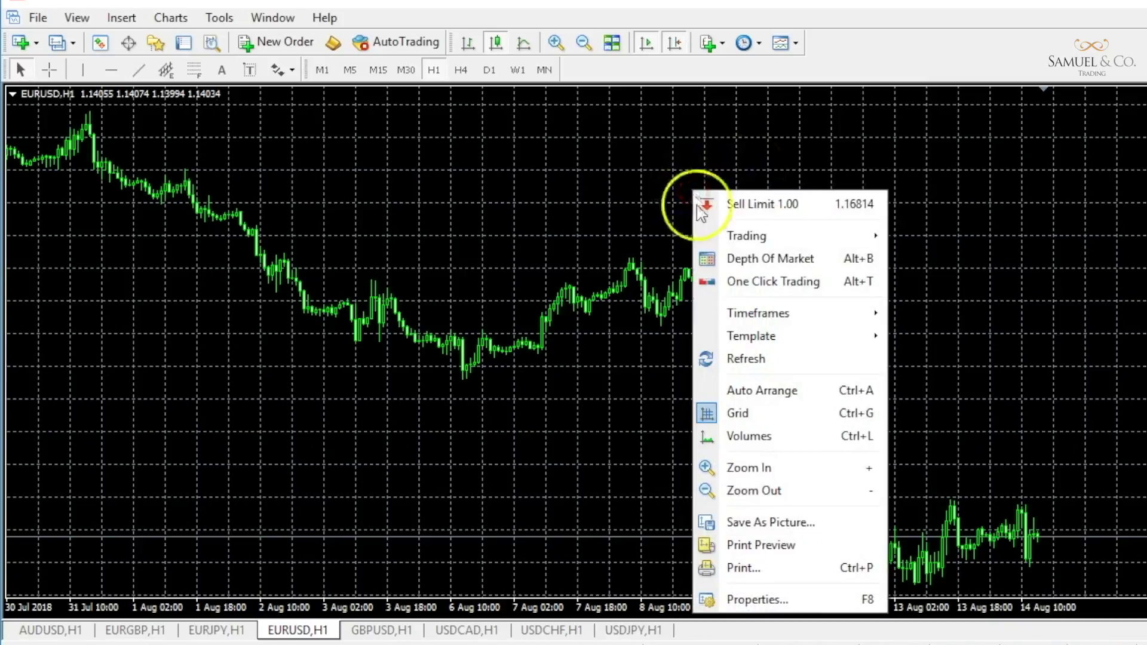
pyautogui.click(711, 601)
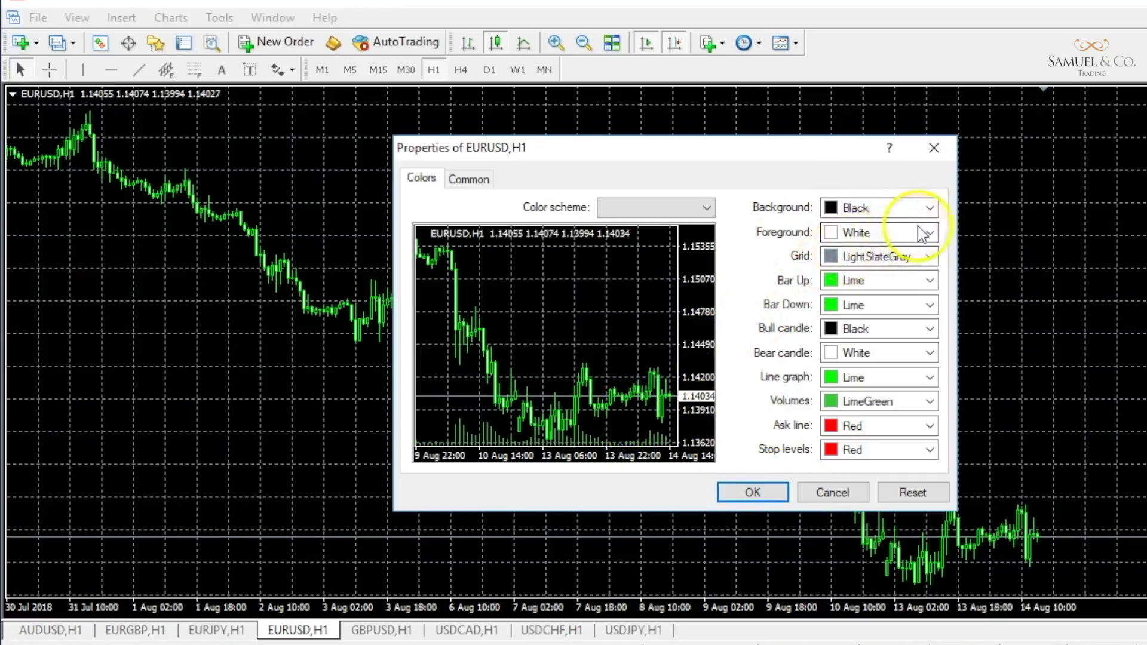
# Step: Set the chart Background colour to White and the Foreground colour to Black
pyautogui.click(930, 209)
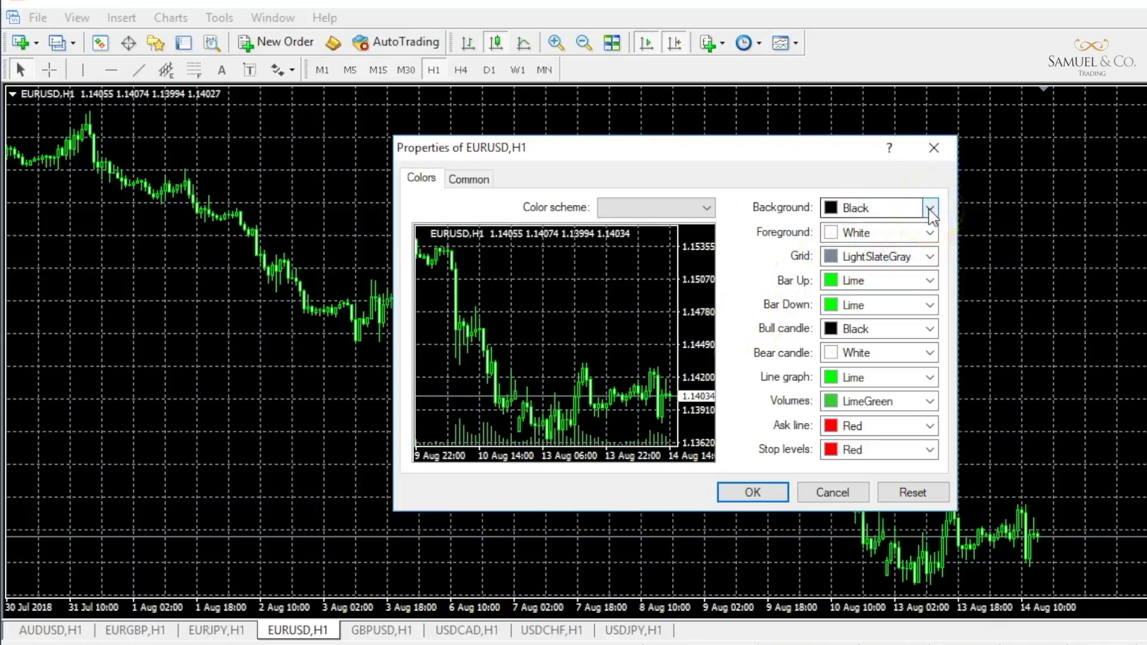
pyautogui.click(931, 209)
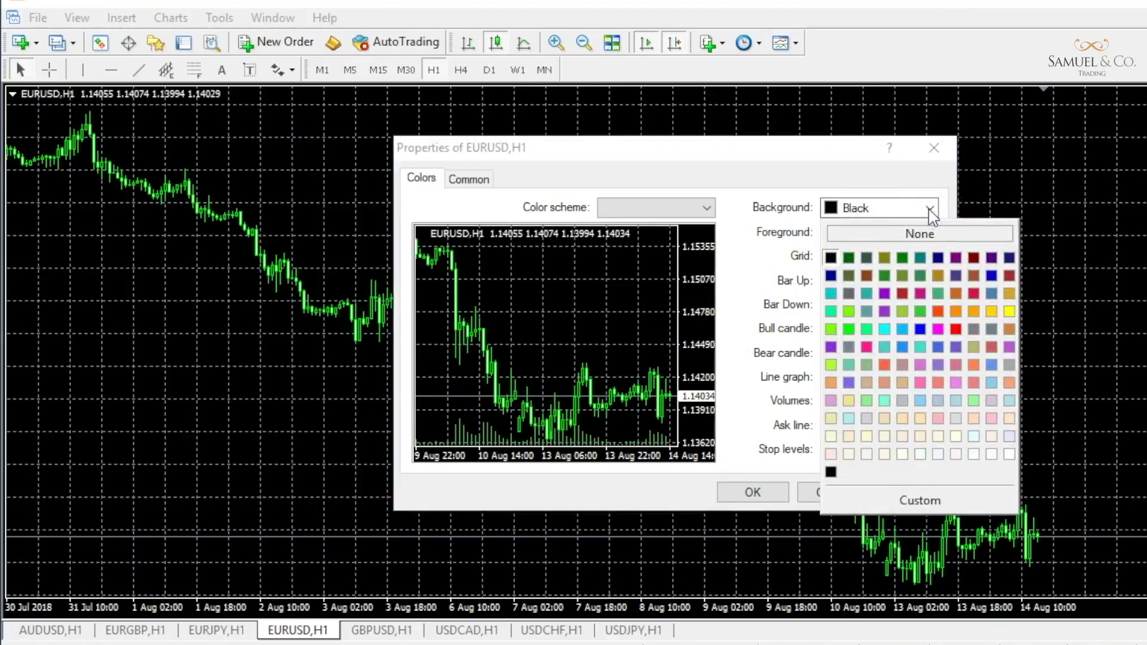
pyautogui.click(1010, 454)
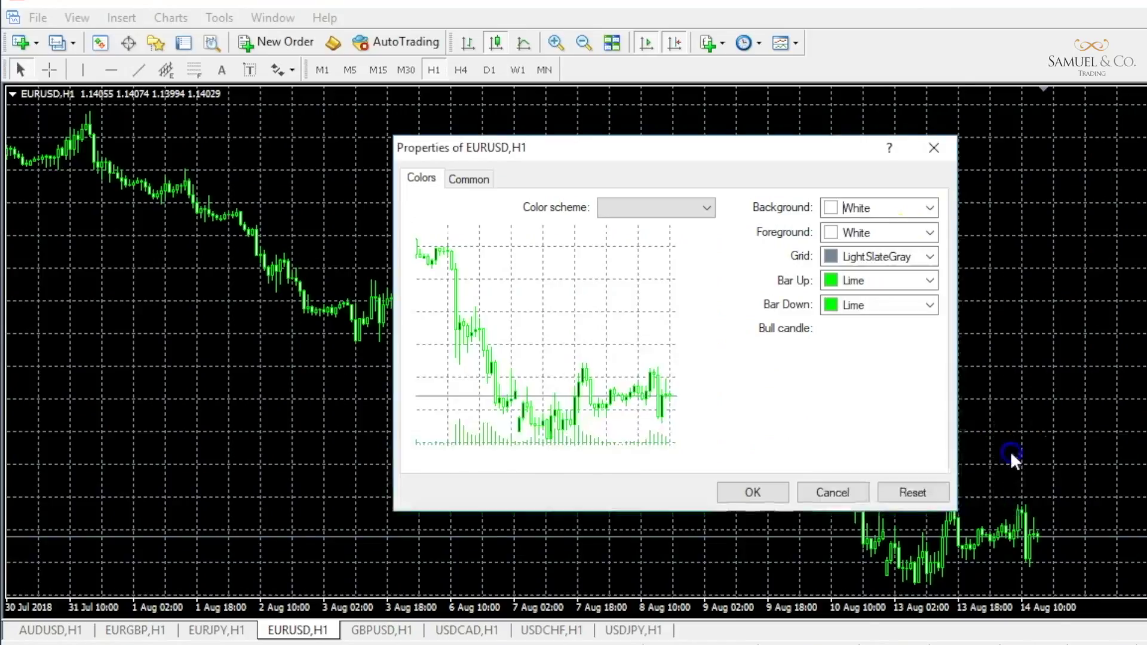
pyautogui.click(930, 233)
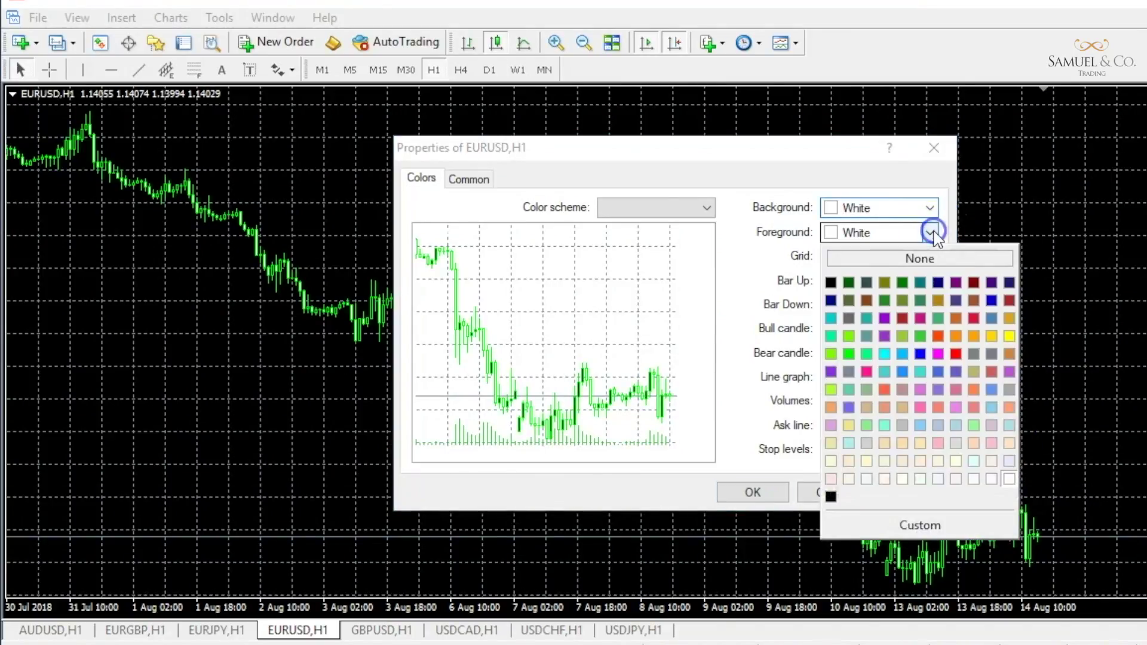
pyautogui.click(831, 282)
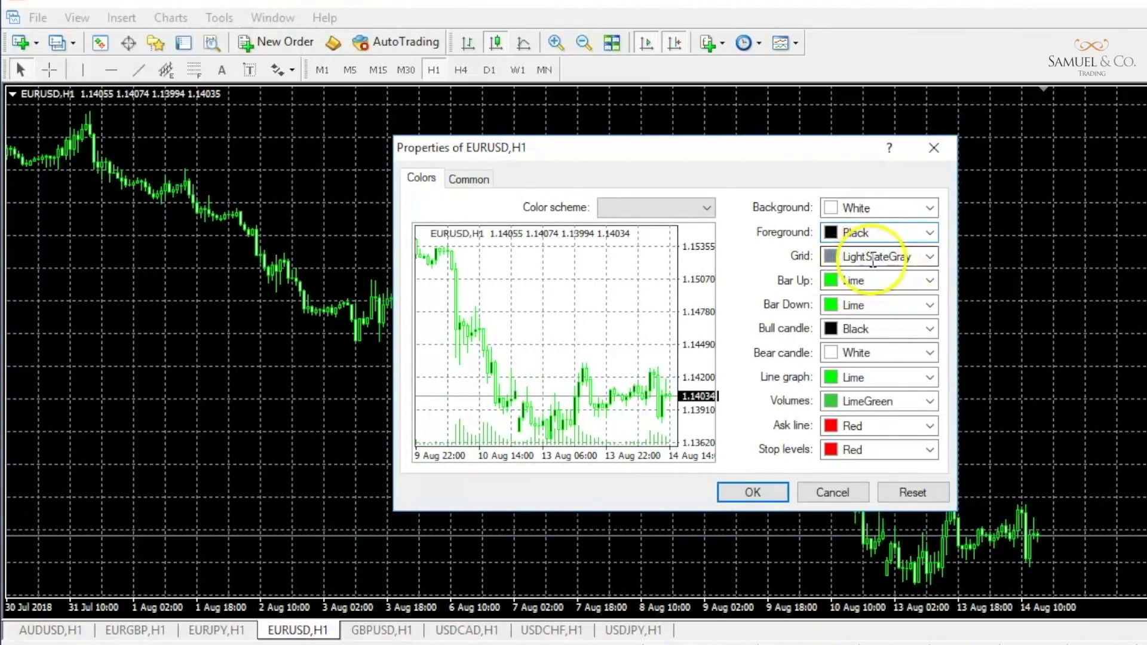
# Step: Colour Bar Up and Bull candle LawnGreen, and Bar Down and Bear candle Red
pyautogui.click(930, 281)
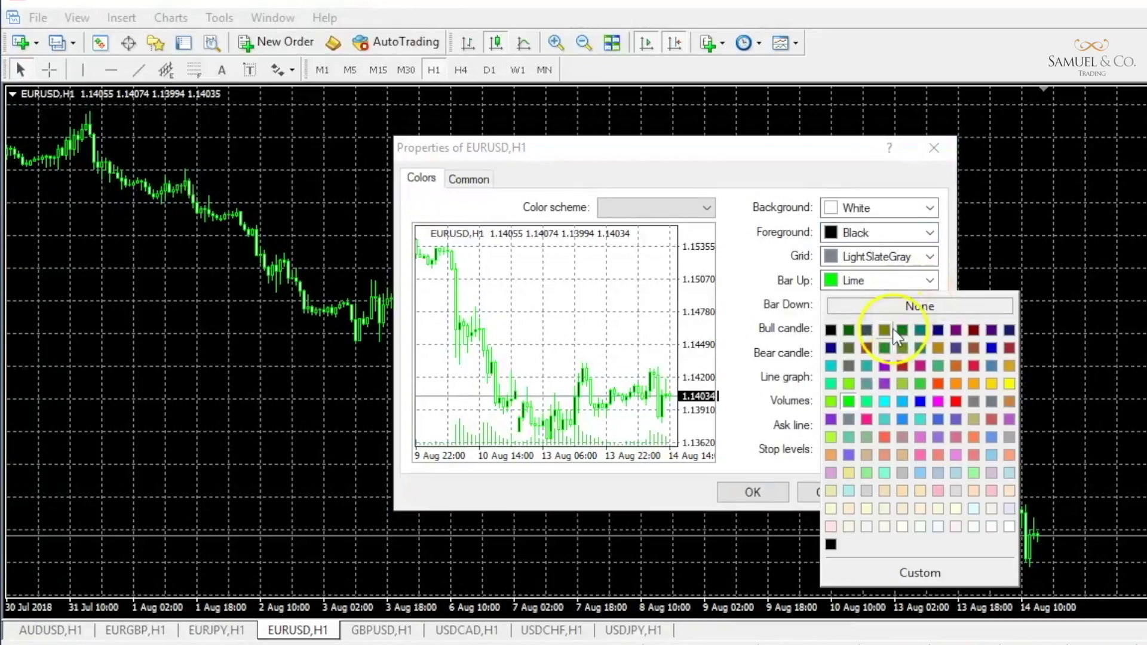
pyautogui.click(850, 385)
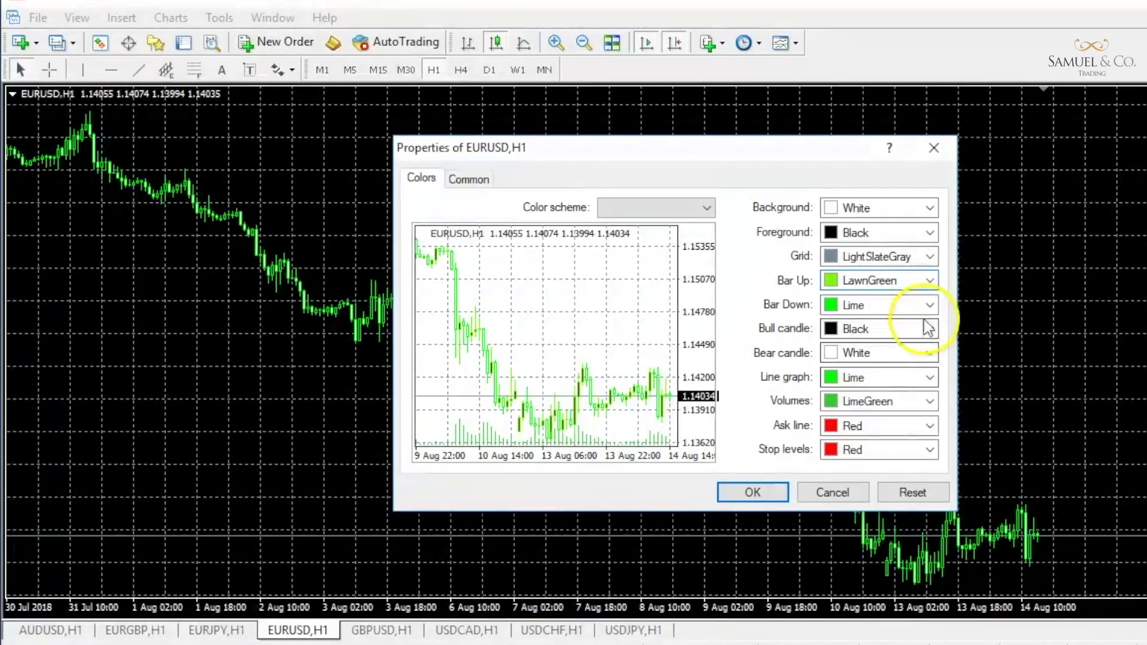
pyautogui.click(929, 306)
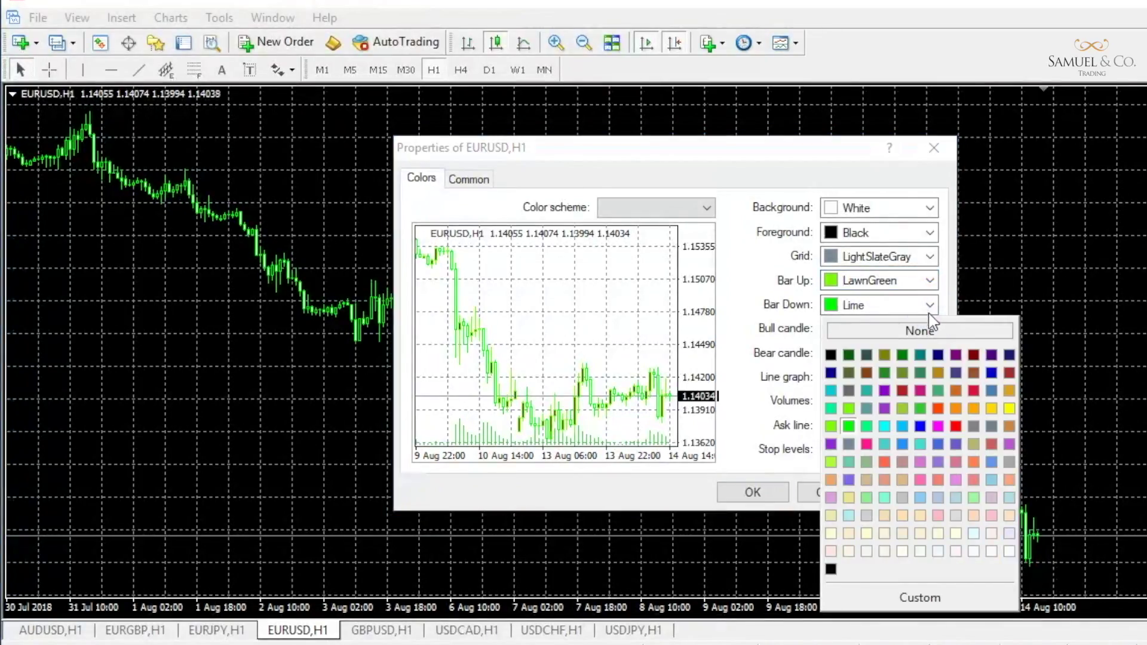
pyautogui.click(957, 422)
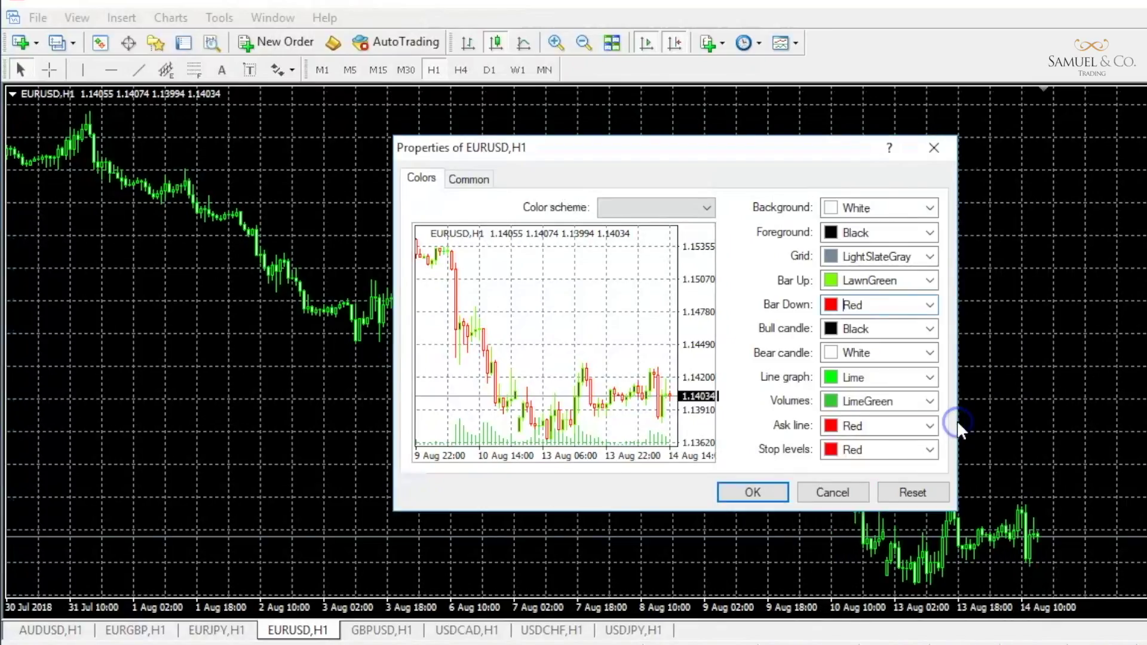
pyautogui.click(929, 328)
pyautogui.click(849, 432)
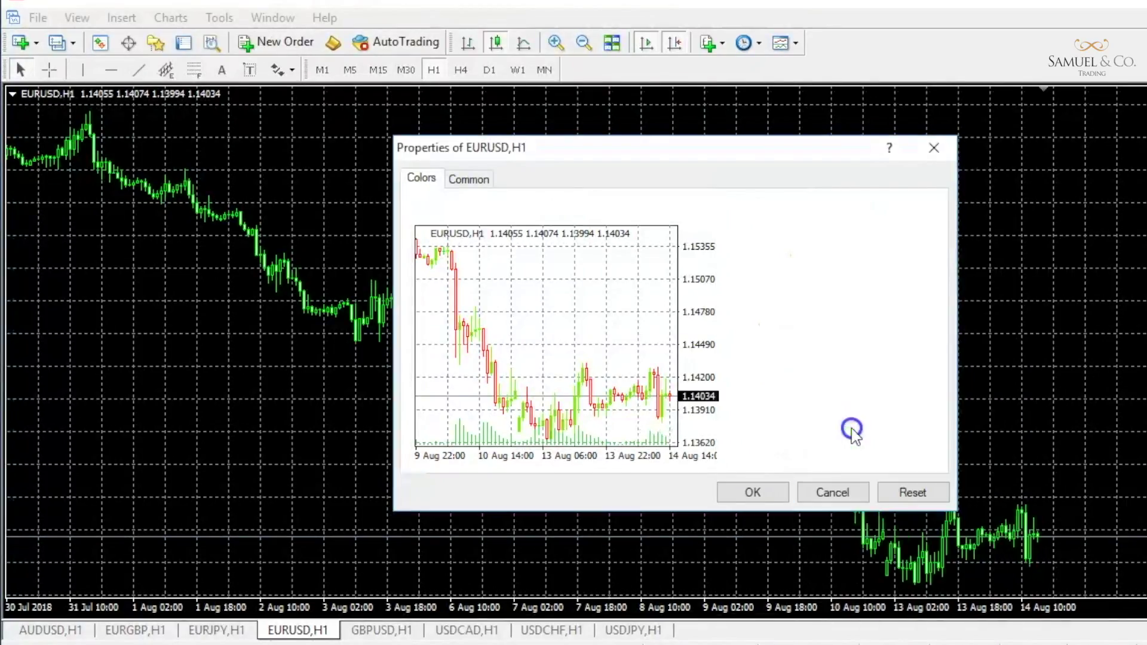
pyautogui.click(929, 353)
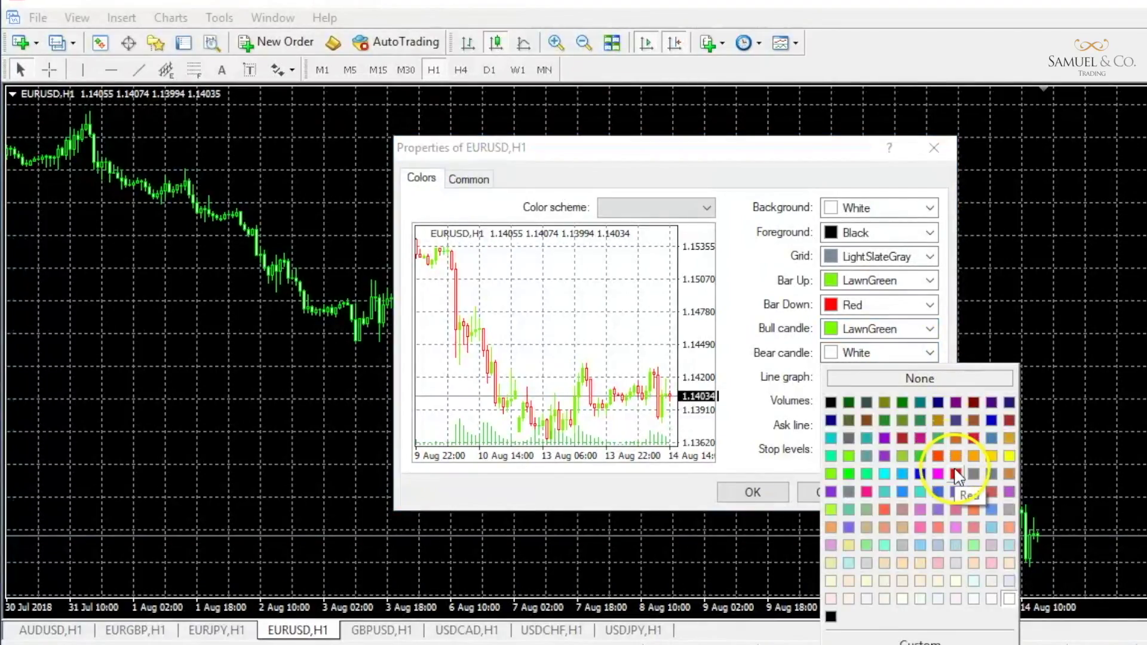
pyautogui.click(955, 473)
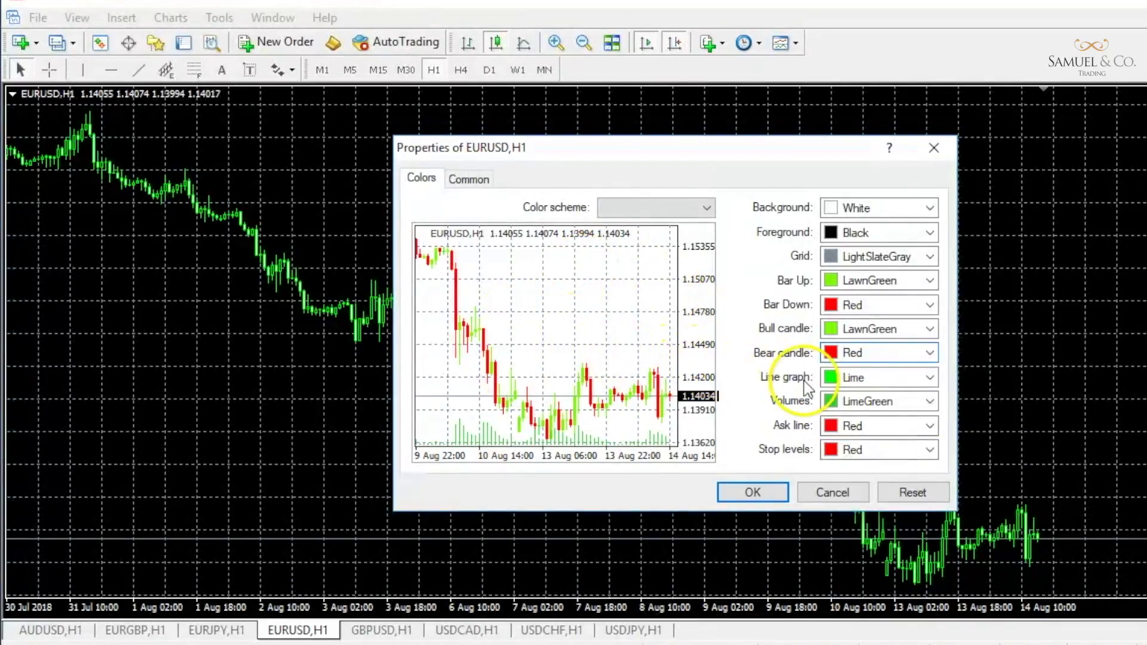
# Step: Set Line graph and Volumes to Black and apply the colours to the chart
pyautogui.click(930, 377)
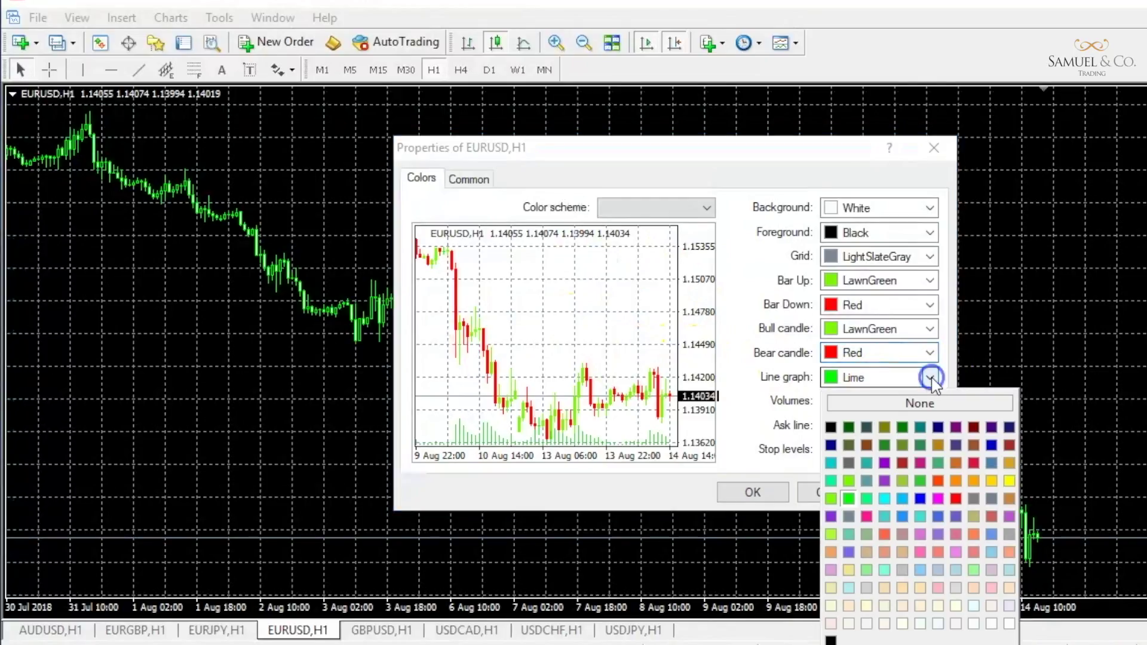
pyautogui.click(831, 426)
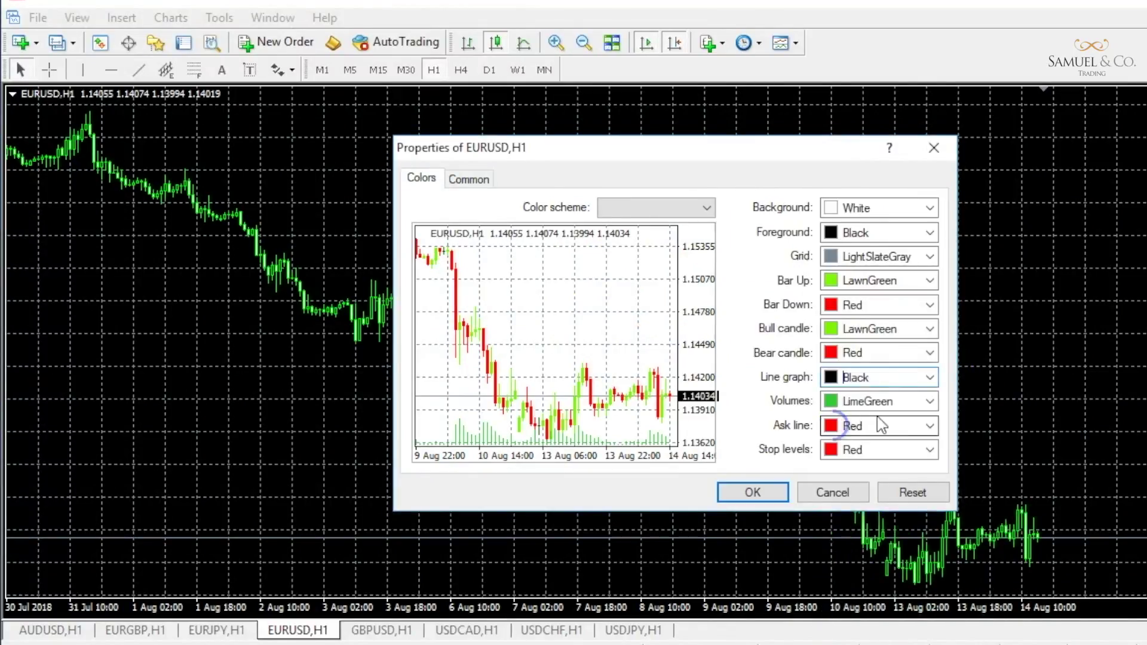
pyautogui.click(931, 402)
pyautogui.click(831, 451)
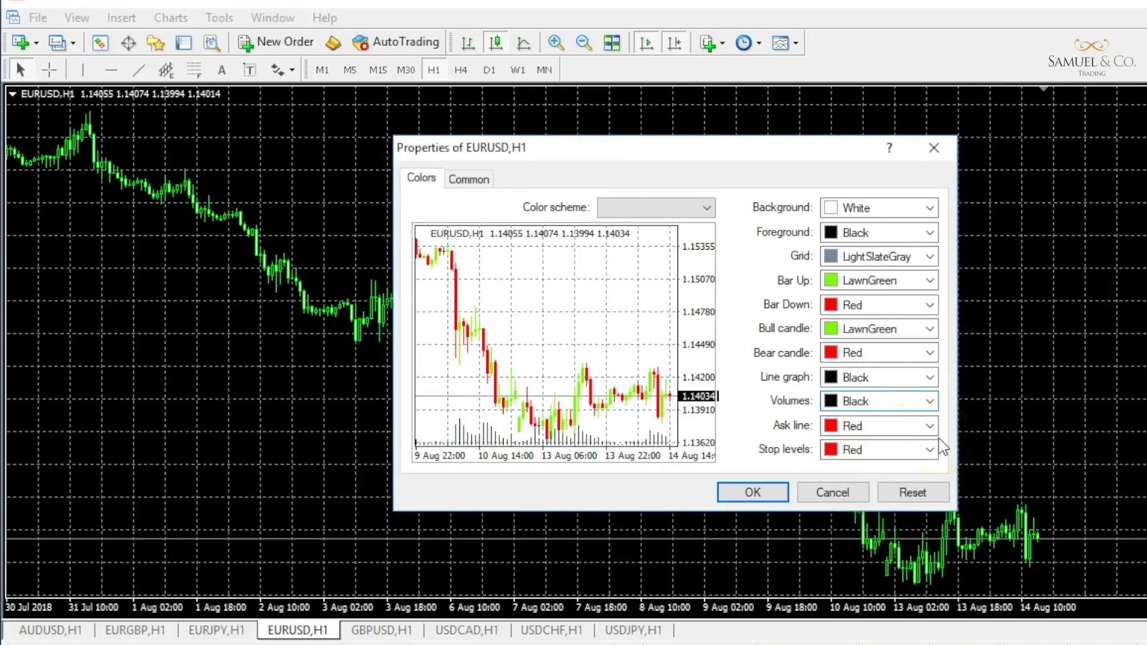
pyautogui.click(775, 493)
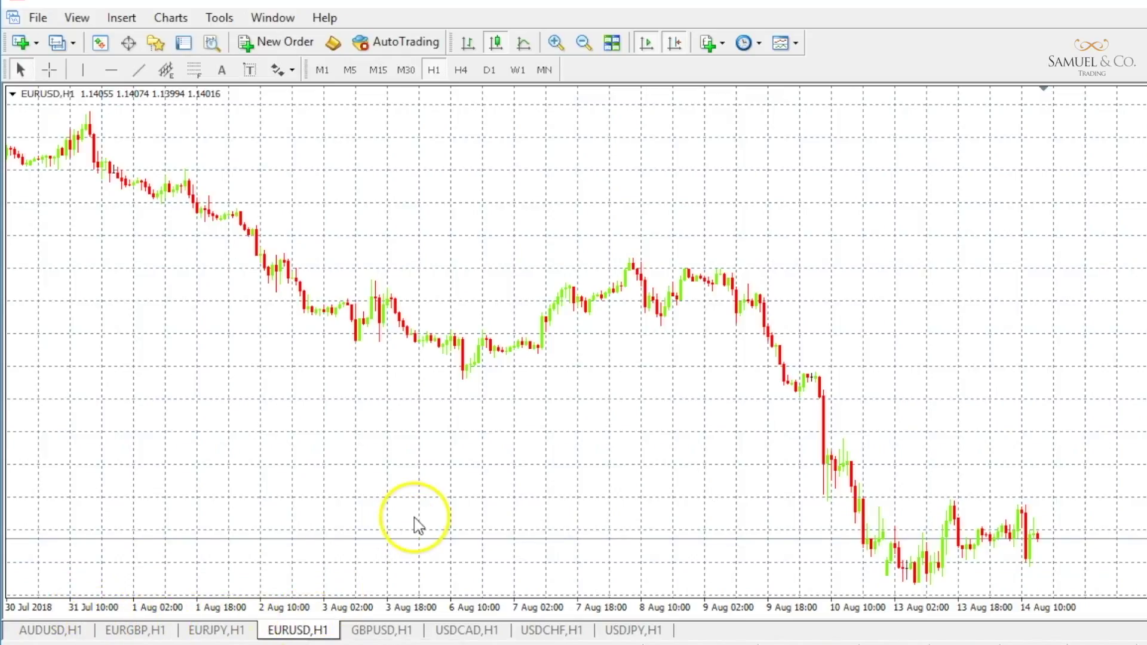
# Step: Save the chart's colour scheme as a template named 'Test Template'
pyautogui.click(796, 43)
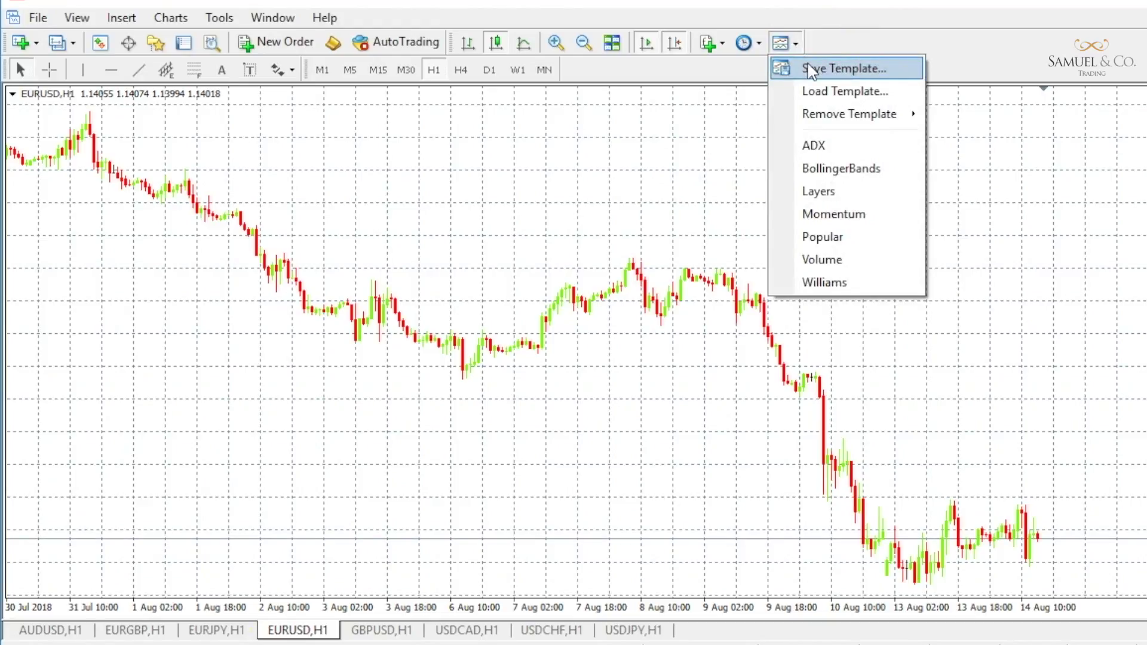
pyautogui.click(862, 71)
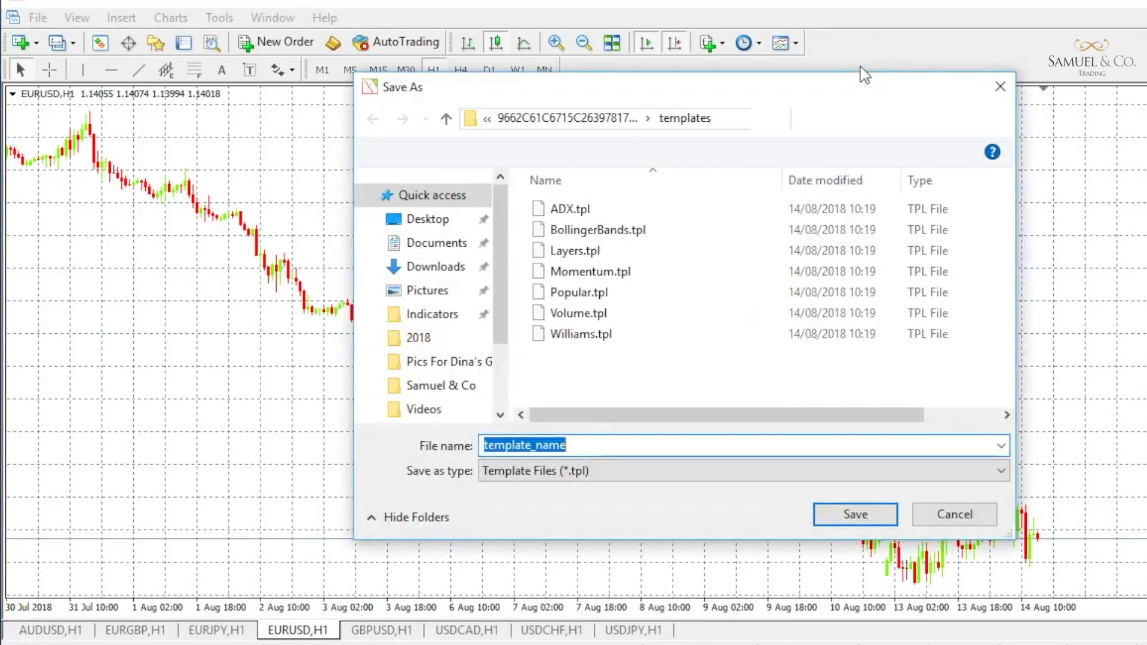
pyautogui.moveTo(483, 445); pyautogui.dragTo(572, 445)
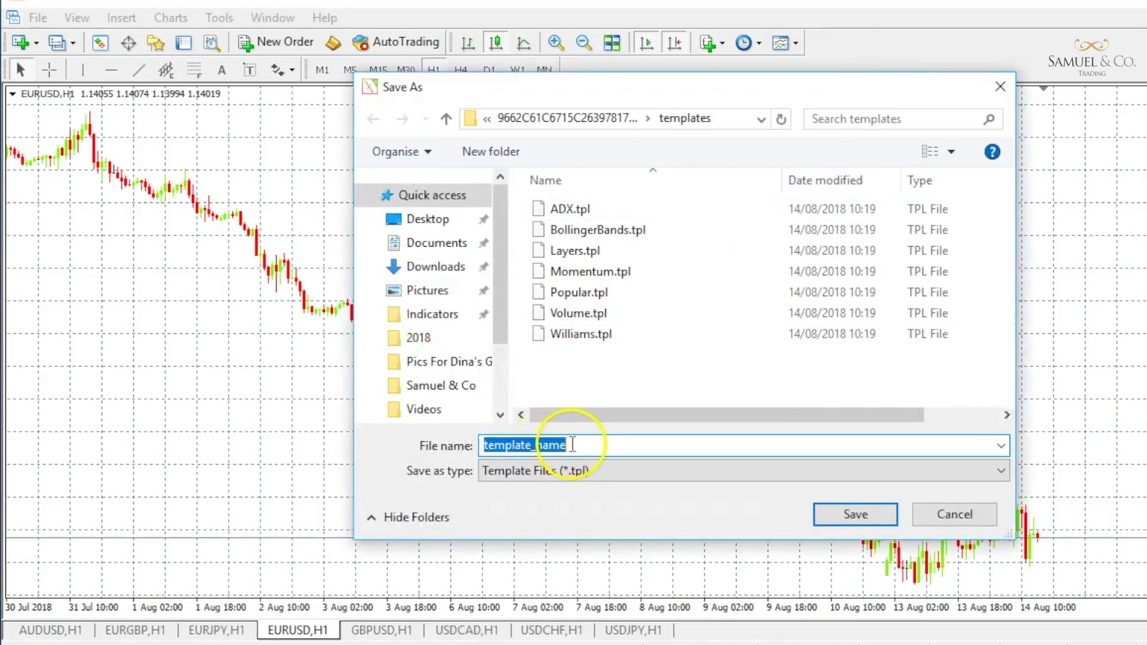
pyautogui.write('Test T')
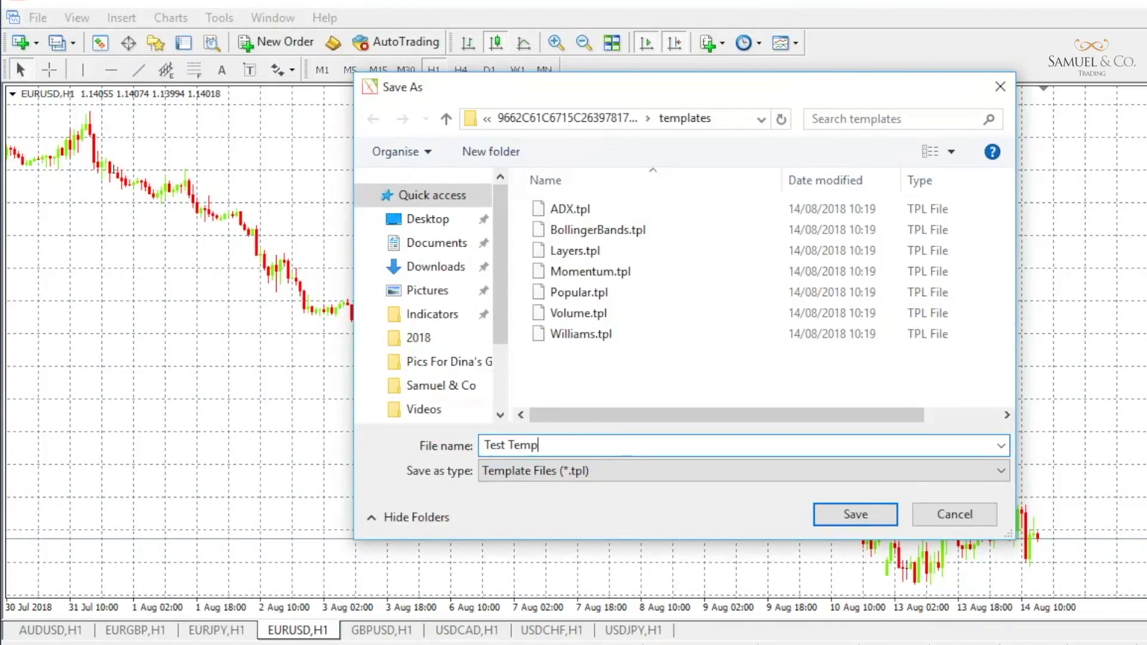
pyautogui.press('Return')
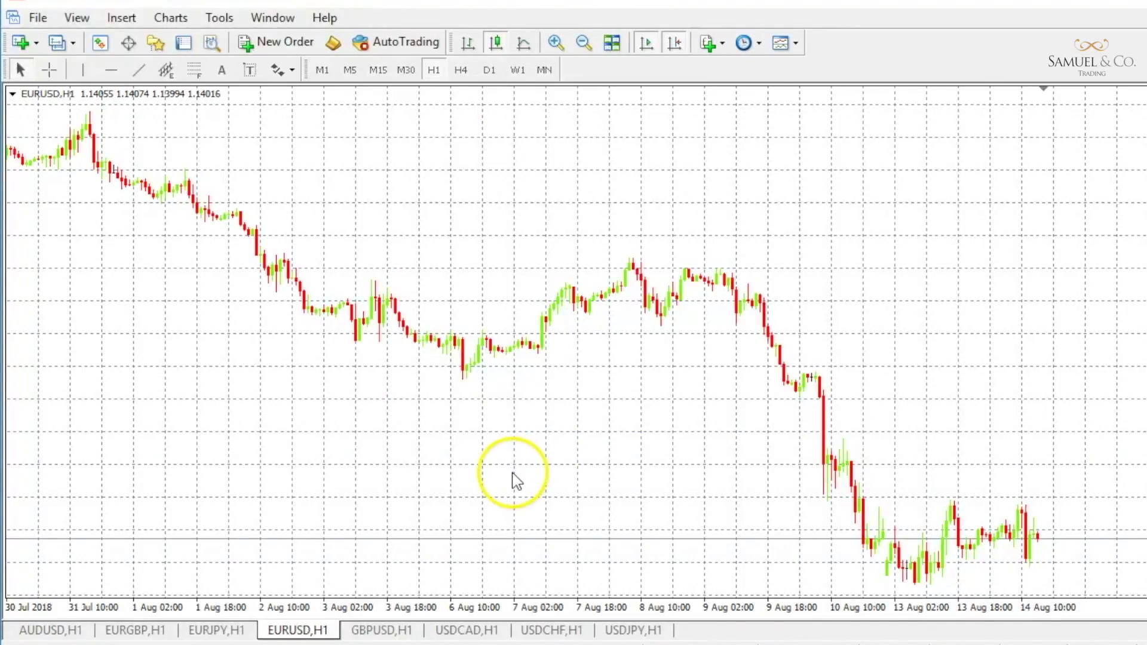
# Step: Switch to the GBPUSD H1 chart and apply Test Template to it
pyautogui.click(378, 632)
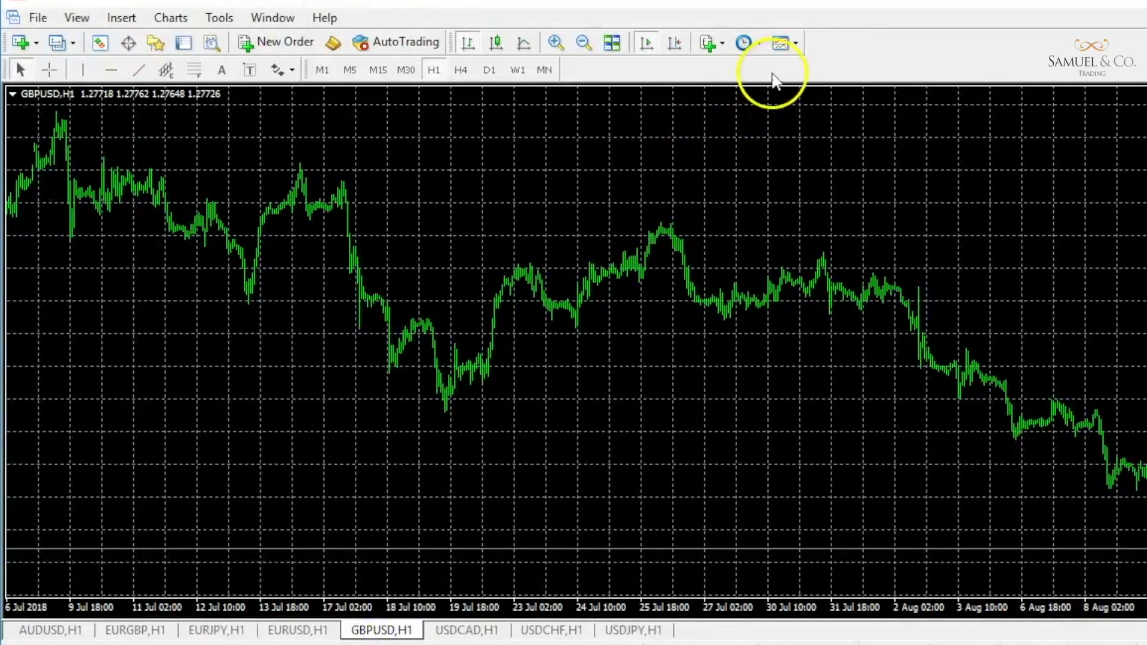
pyautogui.click(796, 43)
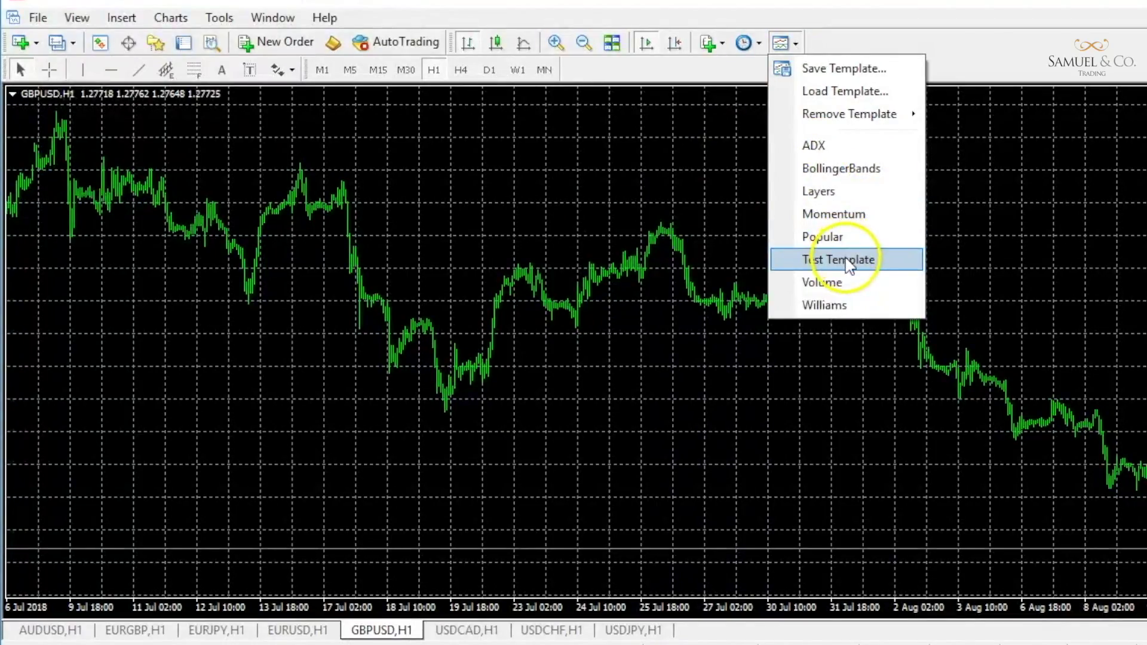
pyautogui.click(887, 267)
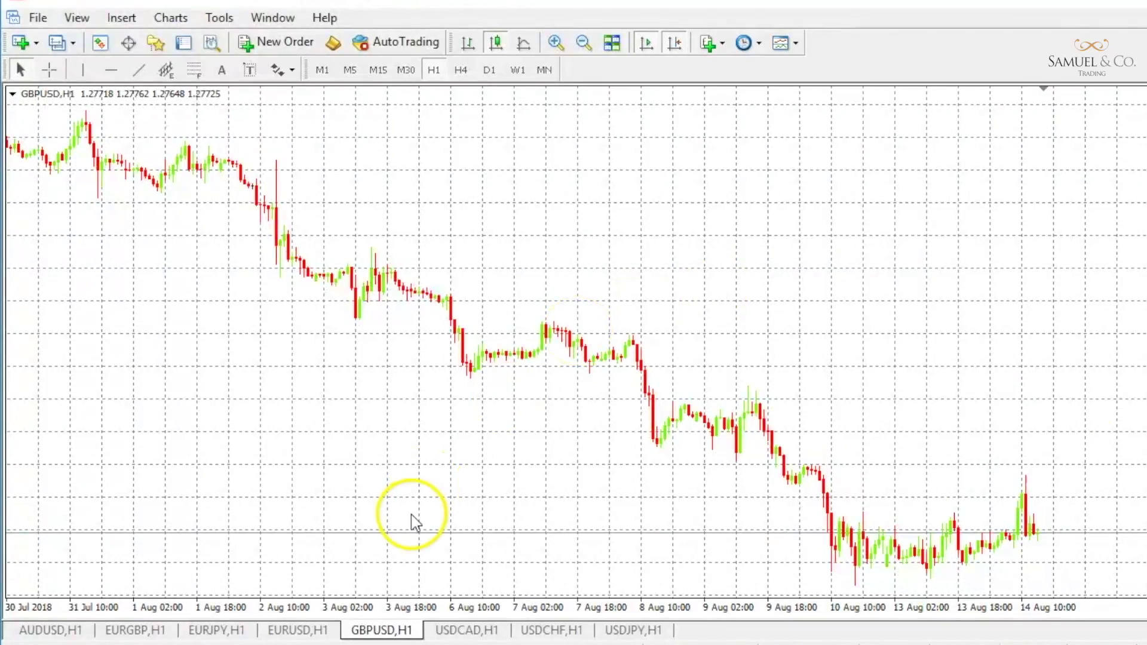
# Step: Apply Test Template to the USDCAD H1 chart and jump to the latest bars
pyautogui.click(460, 630)
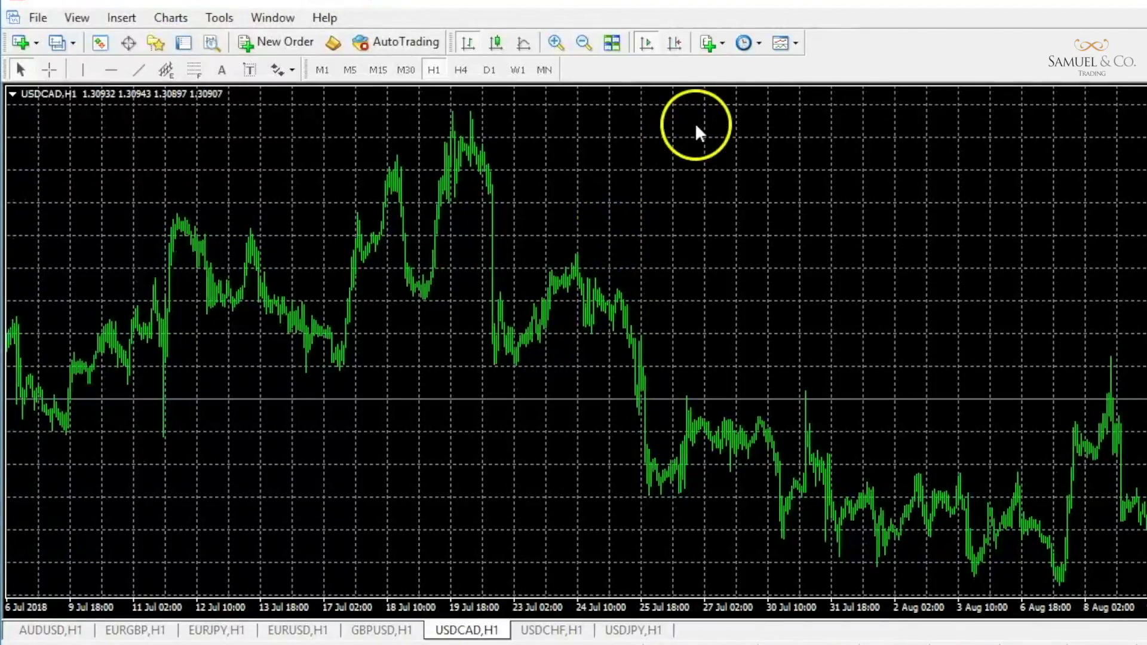
pyautogui.click(795, 44)
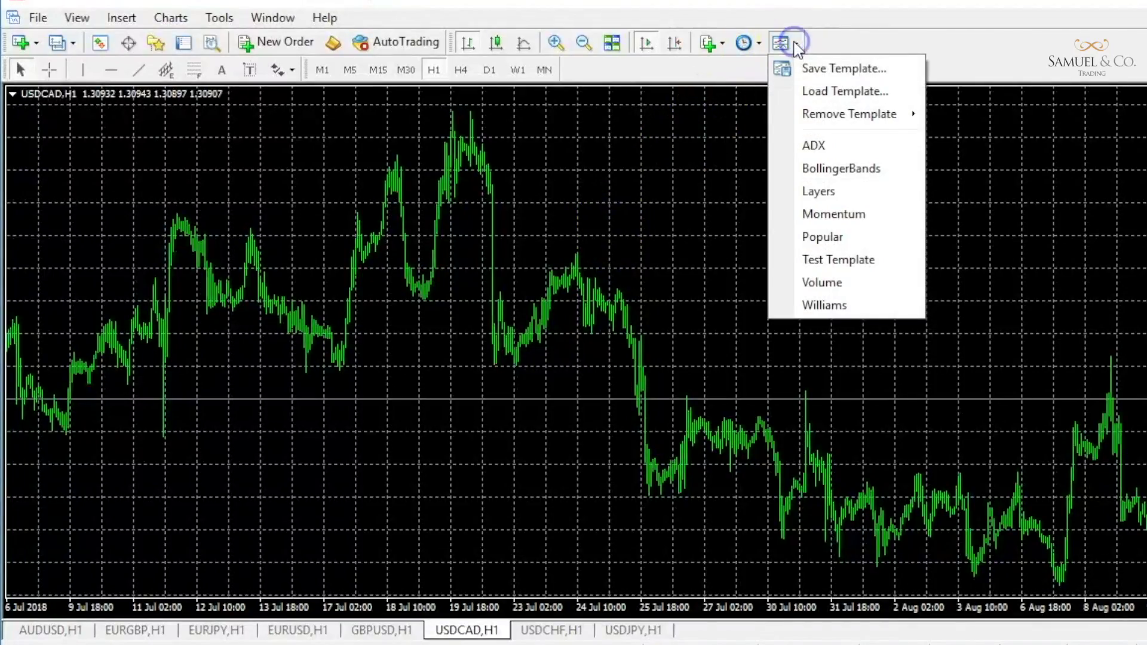
pyautogui.click(827, 261)
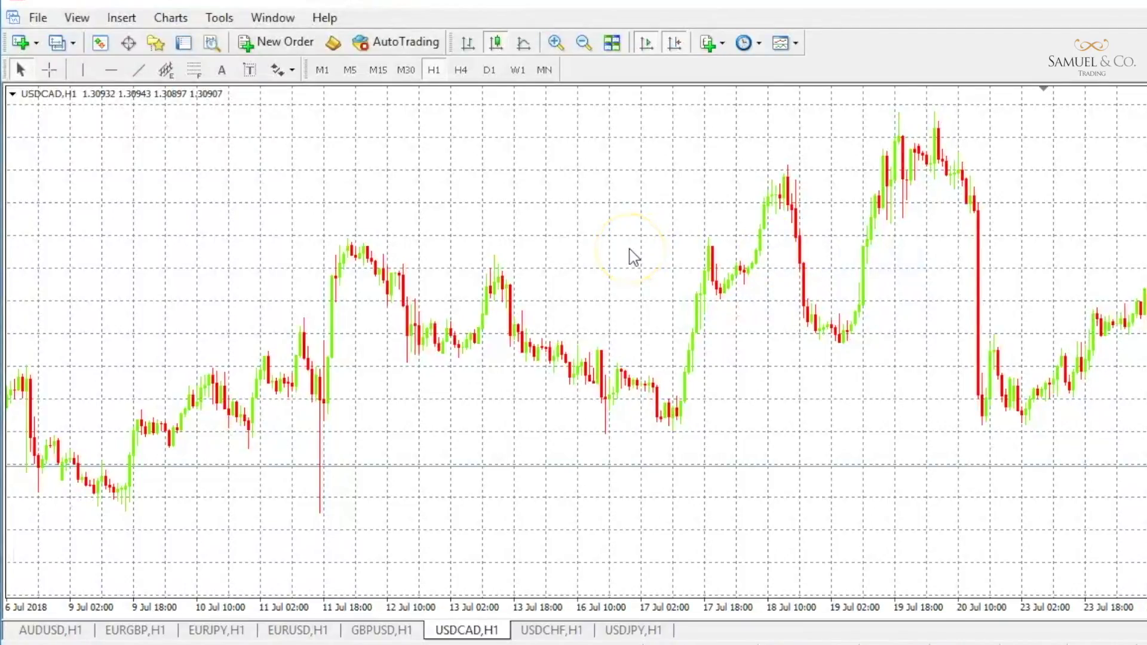
pyautogui.press('End')
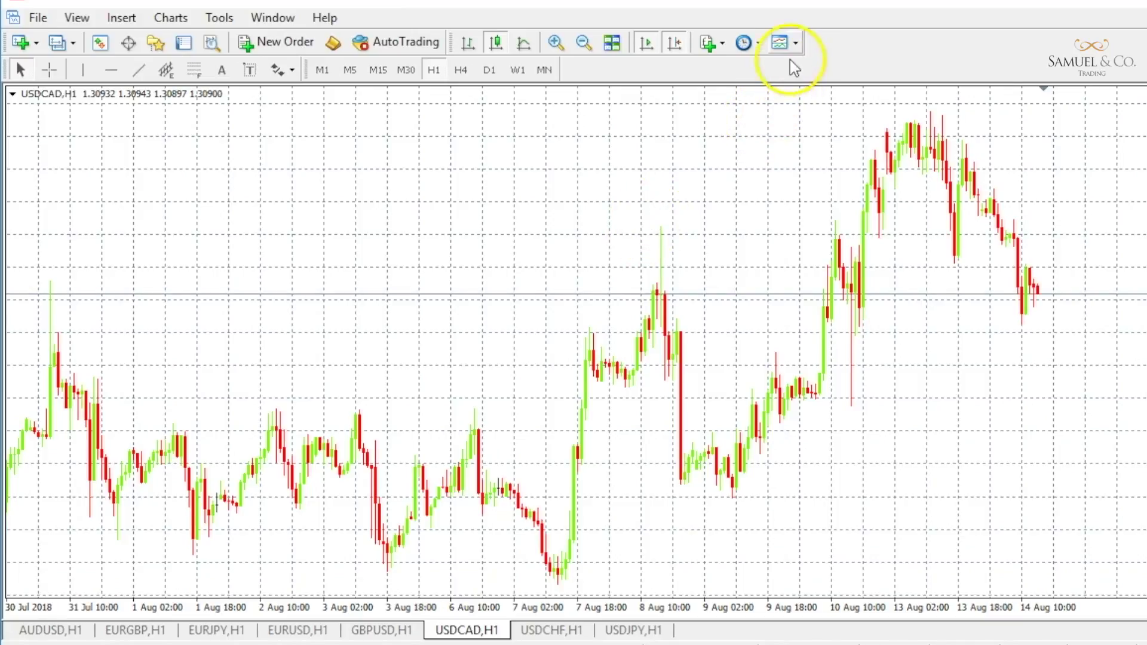
# Step: Load MyTemplate.tpl from the Desktop onto the USDCAD chart
pyautogui.click(792, 44)
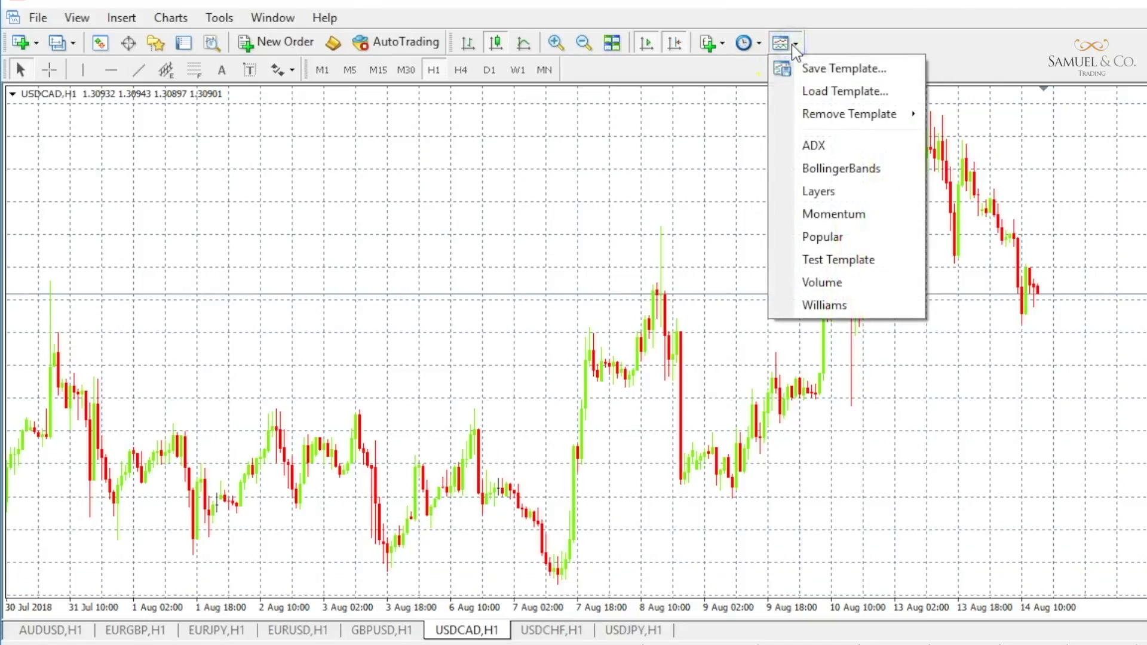
pyautogui.click(819, 92)
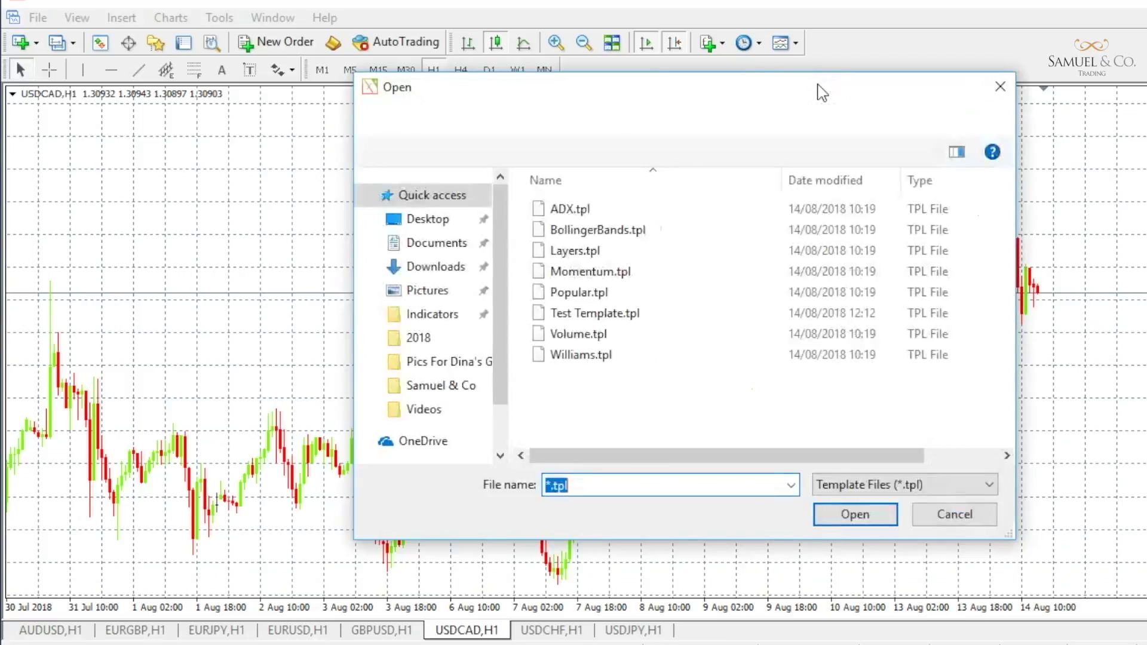
pyautogui.click(442, 223)
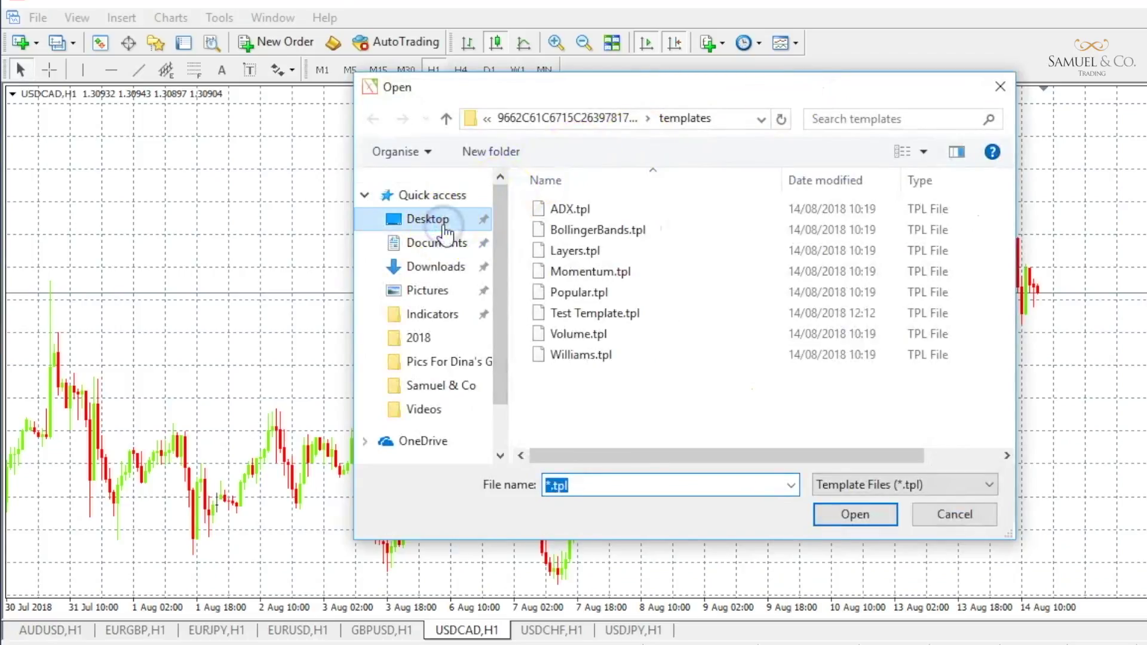
pyautogui.click(684, 222)
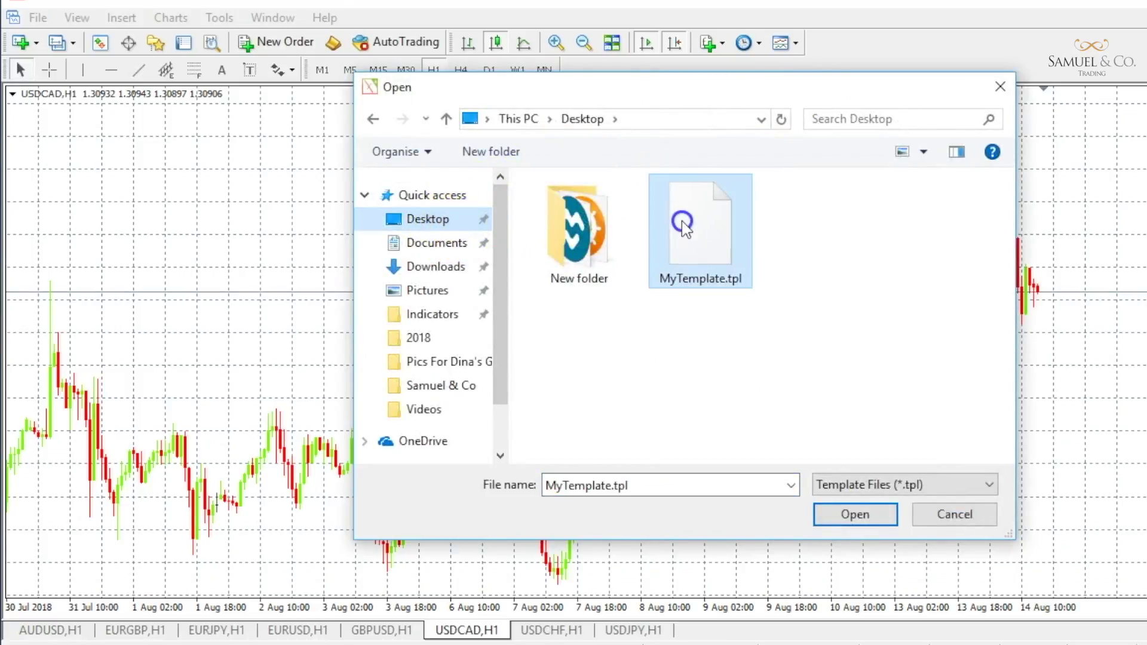
pyautogui.click(837, 516)
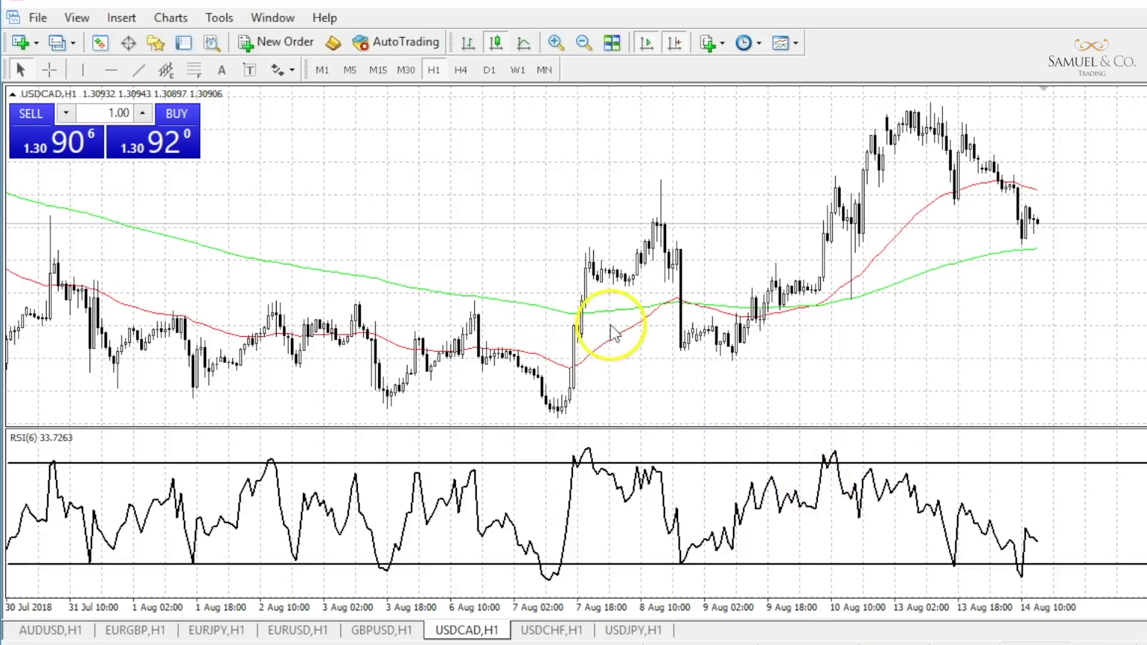
pyautogui.moveTo(516, 306)
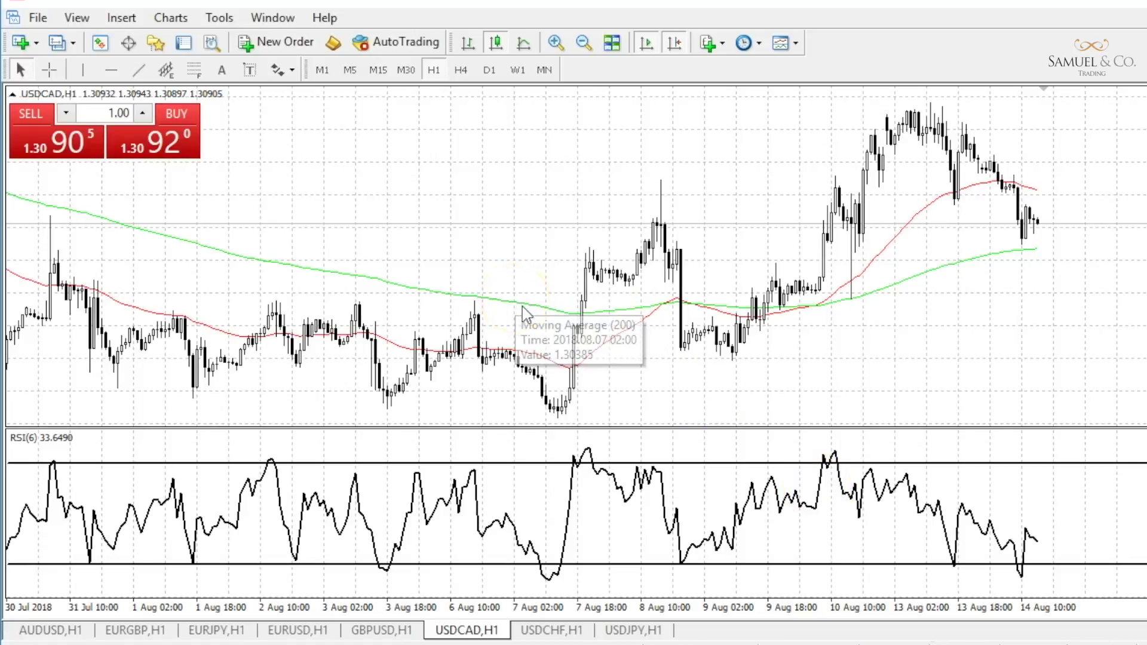